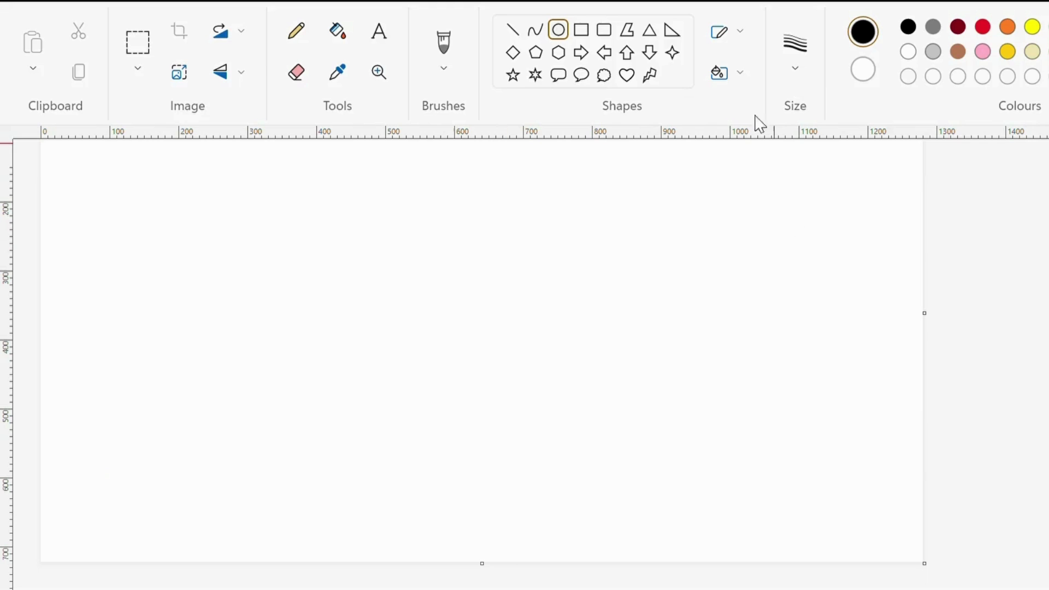
Draw a large black circle outline about 485 pixels in diameter near the middle of the canvas
left_click(442, 49)
left_click(558, 30)
scroll(310, 213, "up", 2)
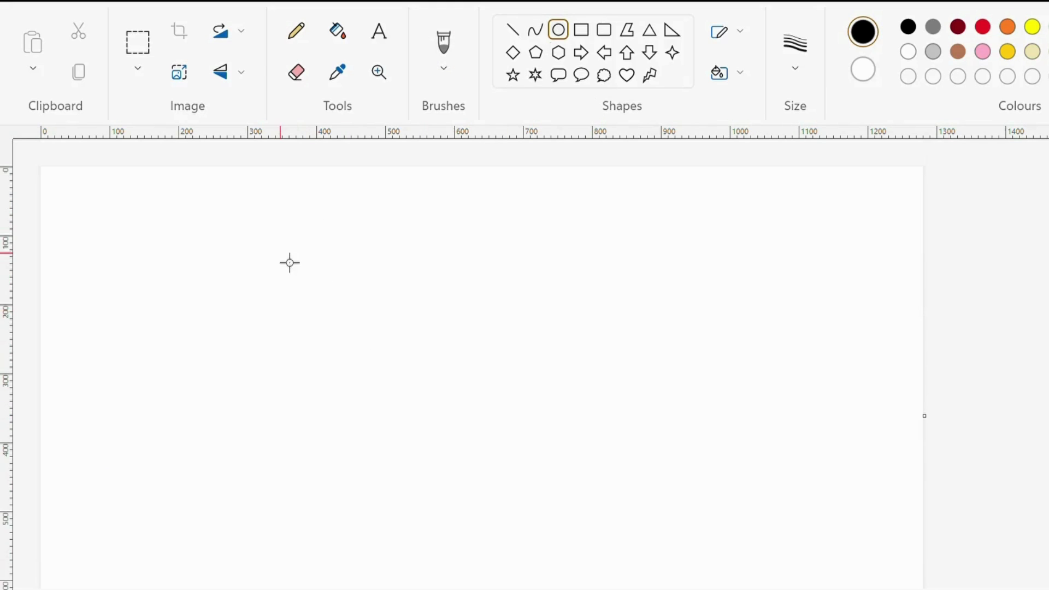
left_click_drag(304, 253, 616, 555)
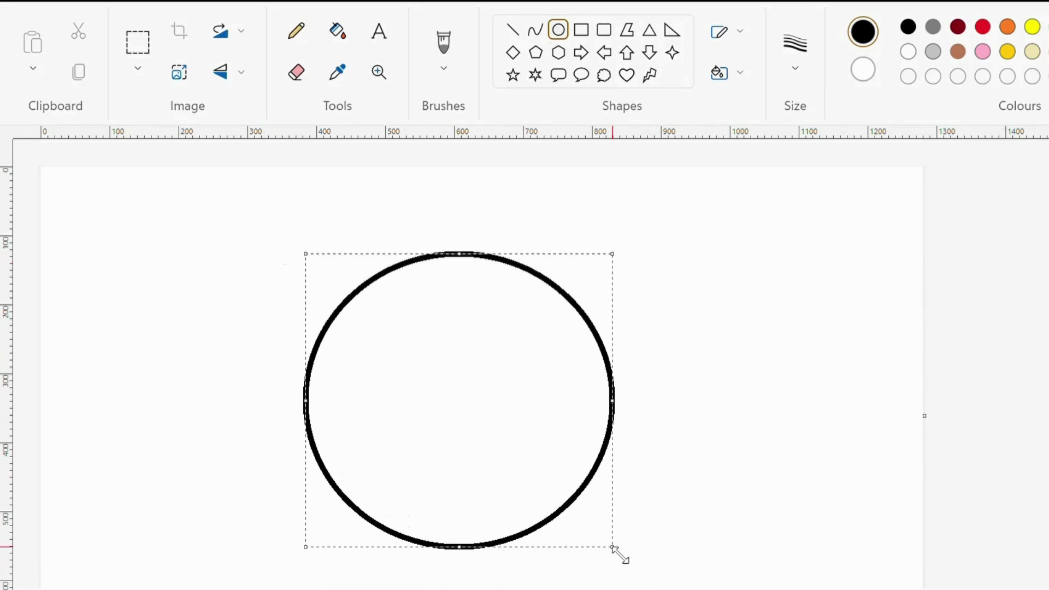
key("ctrl+z")
left_click_drag(316, 228, 667, 572)
scroll(667, 572, "down", 3)
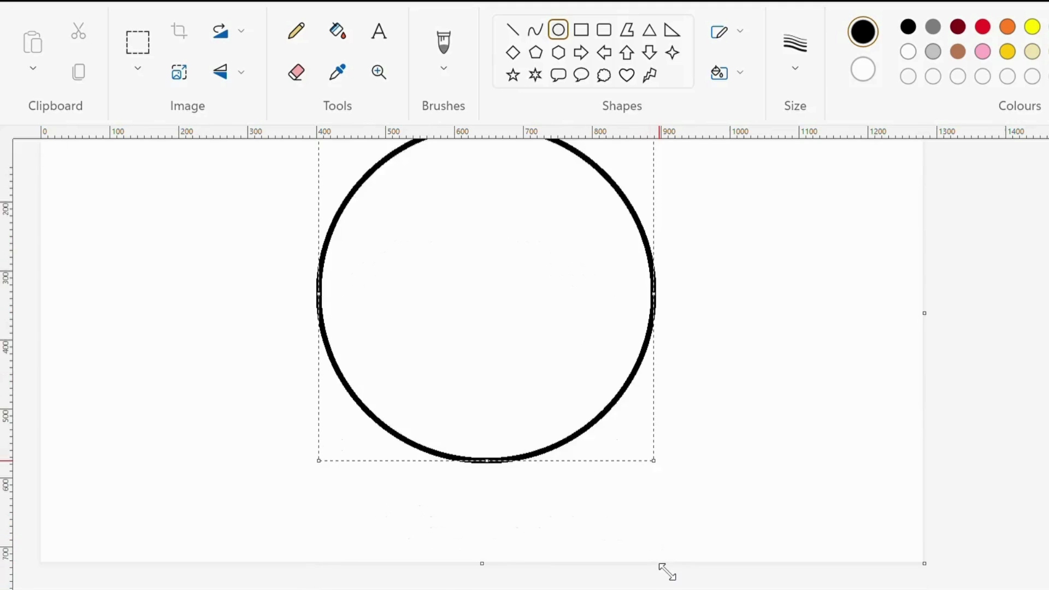
scroll(667, 572, "up", 3)
left_click(822, 510)
Draw a flat ellipse about 325 by 65 pixels centred across the circle's lower edge as the bowl's base
scroll(666, 404, "down", 2)
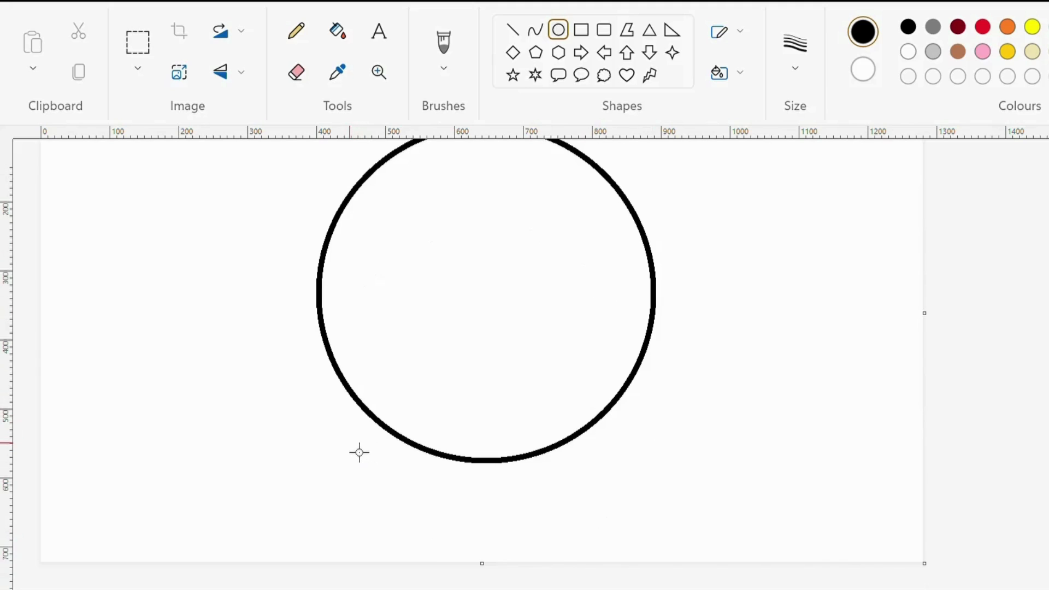
mouse_move(386, 430)
left_mouse_down()
mouse_move(599, 445)
mouse_move(608, 478)
left_mouse_up()
left_click_drag(538, 467, 541, 482)
left_click(997, 412)
Draw a flat ellipse about 330 by 50 pixels across the circle's upper part as the rim, with its ends touching the outline
scroll(660, 517, "up", 2)
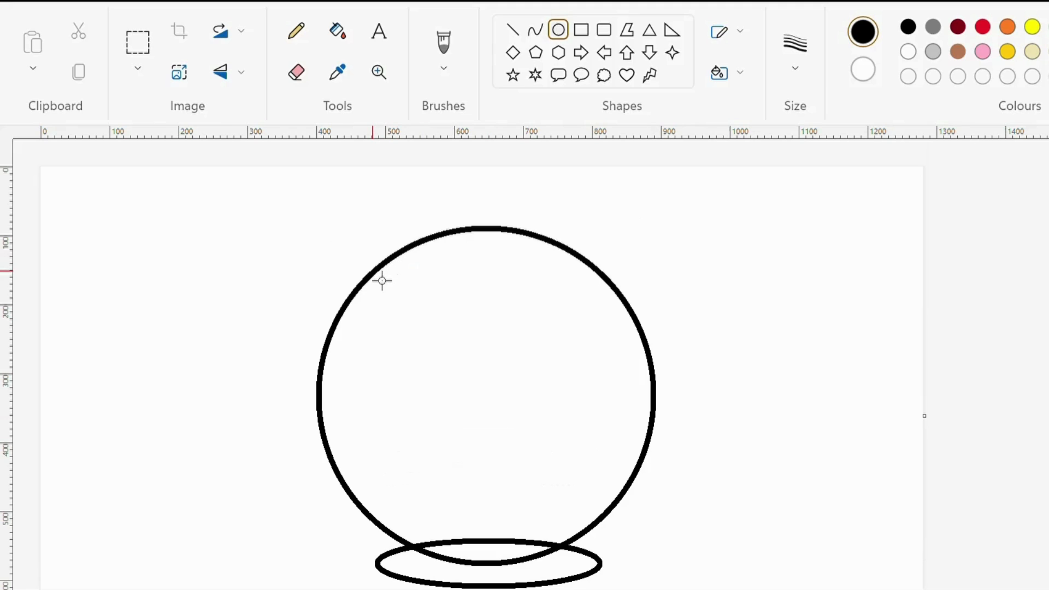
mouse_move(395, 267)
left_mouse_down()
mouse_move(553, 307)
mouse_move(609, 302)
mouse_move(385, 279)
left_mouse_up()
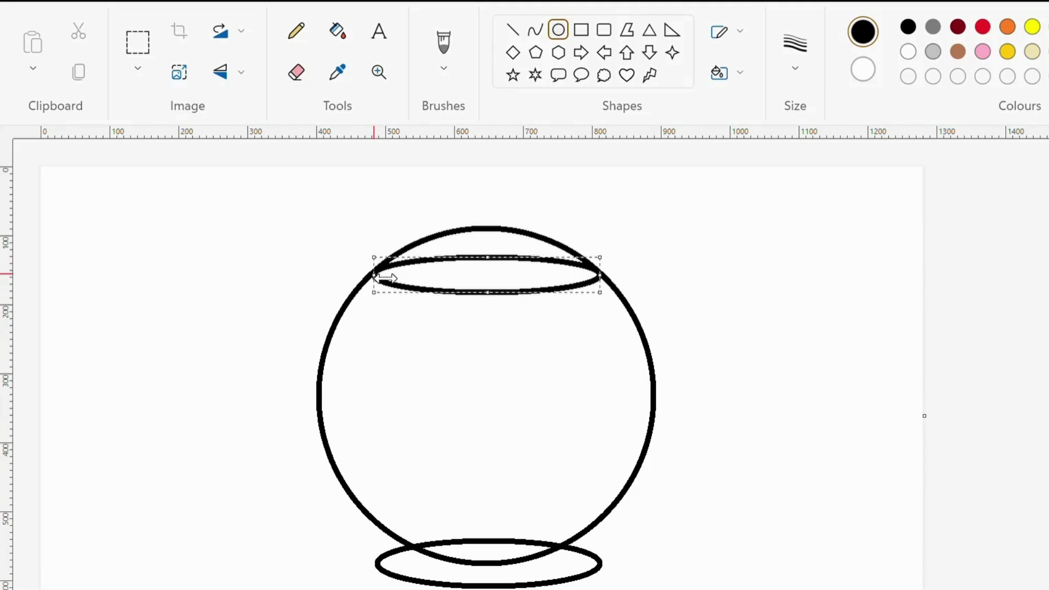
left_click(1011, 334)
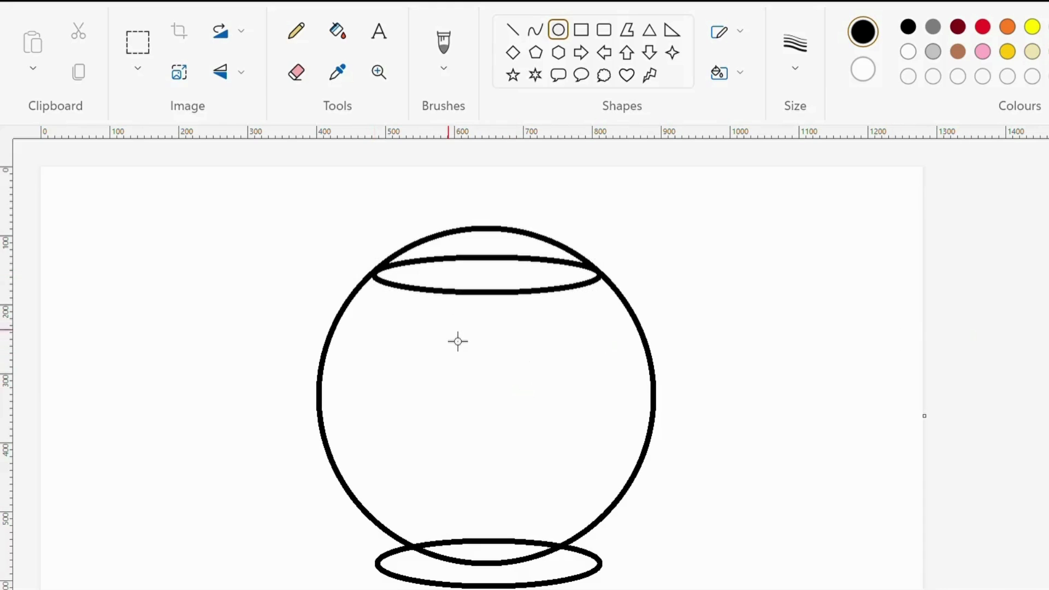
Erase the circle's arc above the rim ellipse and the part of the base ellipse lying inside the bowl
left_click(296, 72)
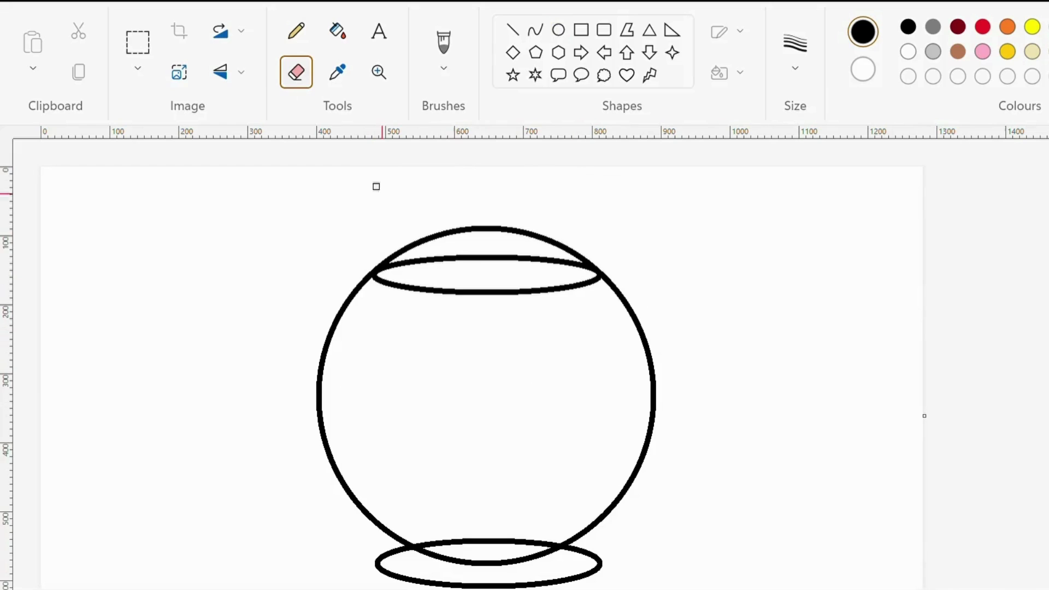
scroll(417, 261, "up", 2)
mouse_move(420, 242)
left_mouse_down()
mouse_move(506, 231)
mouse_move(462, 225)
mouse_move(535, 233)
mouse_move(512, 235)
left_mouse_up()
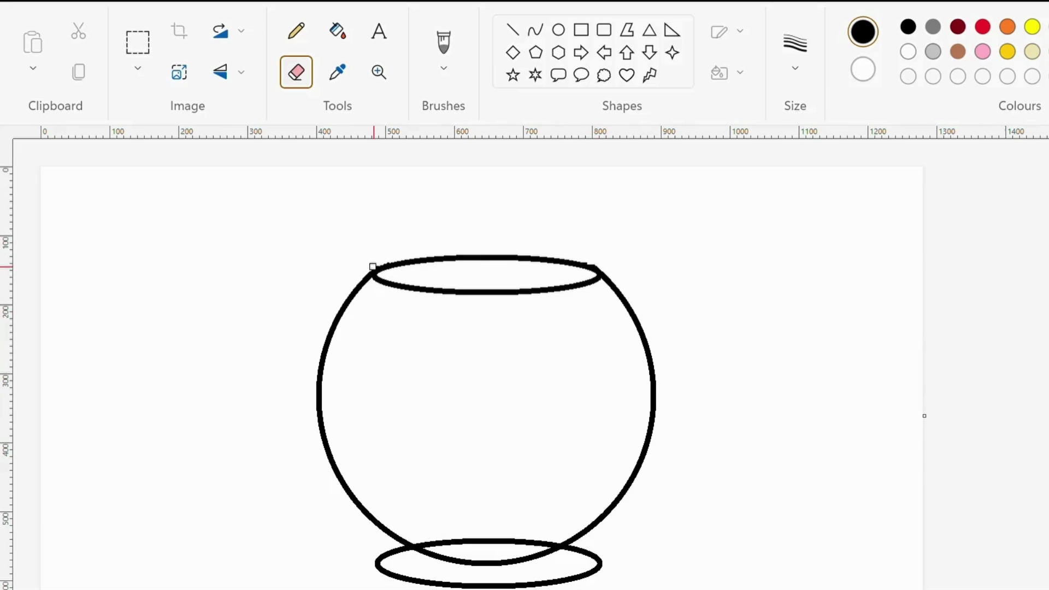
scroll(654, 301, "down", 2)
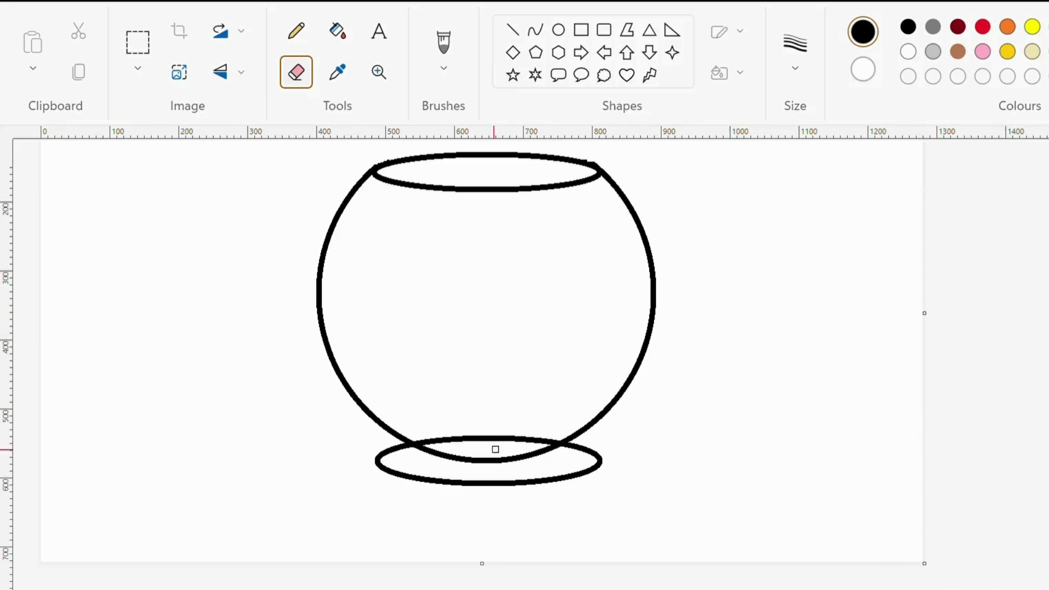
left_click_drag(450, 440, 515, 436)
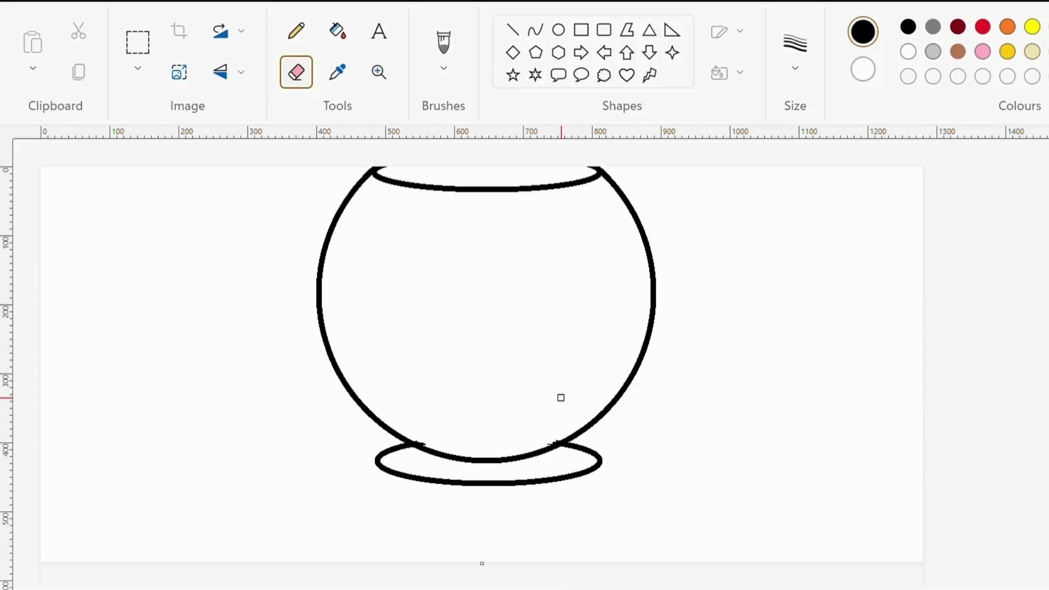
Draw a flat ellipse about 450 by 60 pixels below the rim as the water surface, spanning the bowl's sides
scroll(559, 398, "up", 3)
left_click(559, 30)
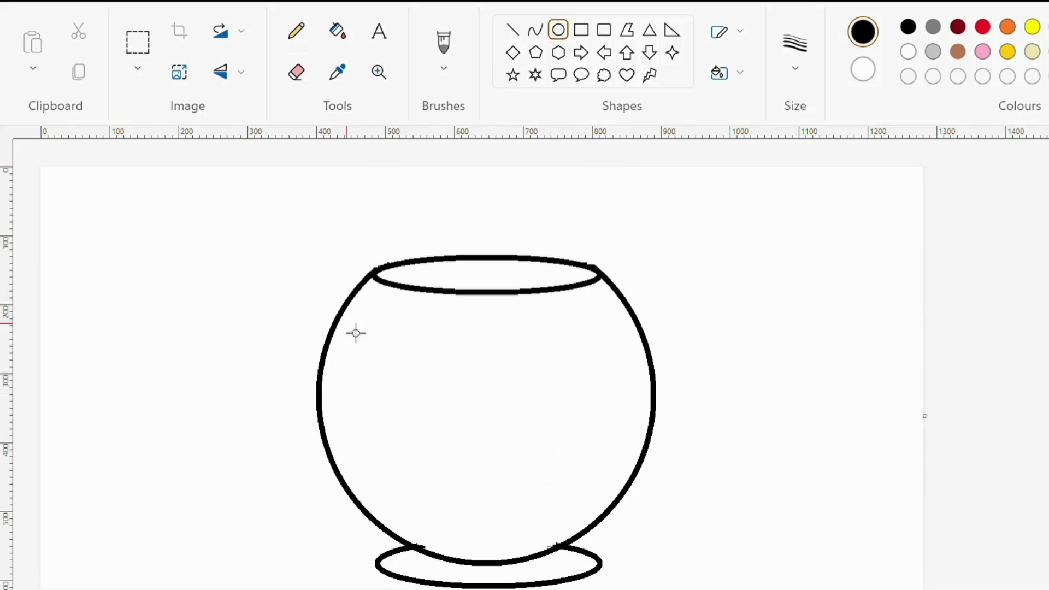
left_click_drag(343, 333, 651, 374)
left_click_drag(532, 367, 531, 357)
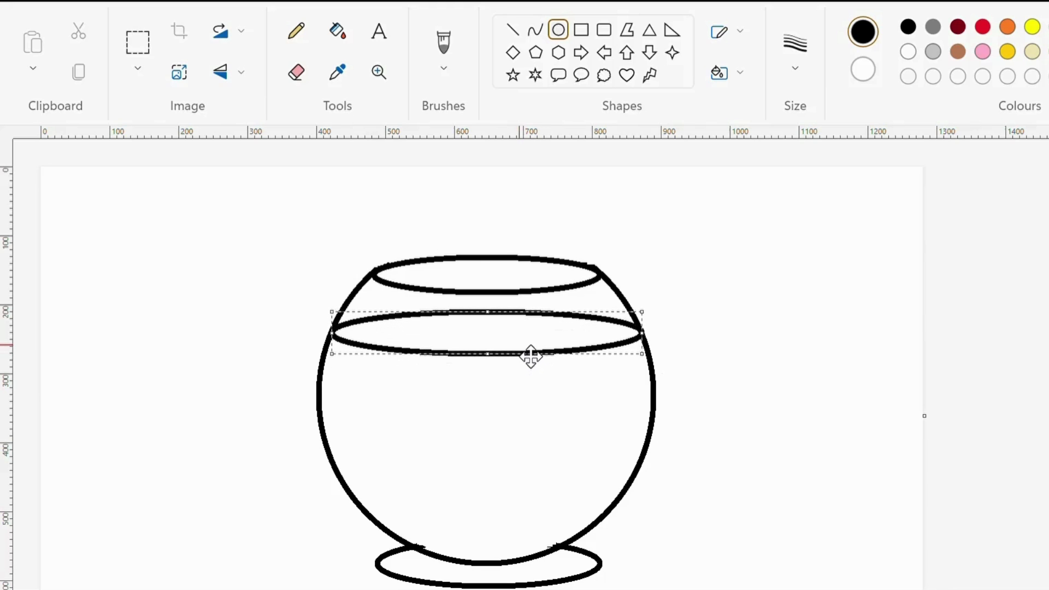
left_click(966, 457)
scroll(990, 515, "down", 2)
scroll(990, 514, "up", 2)
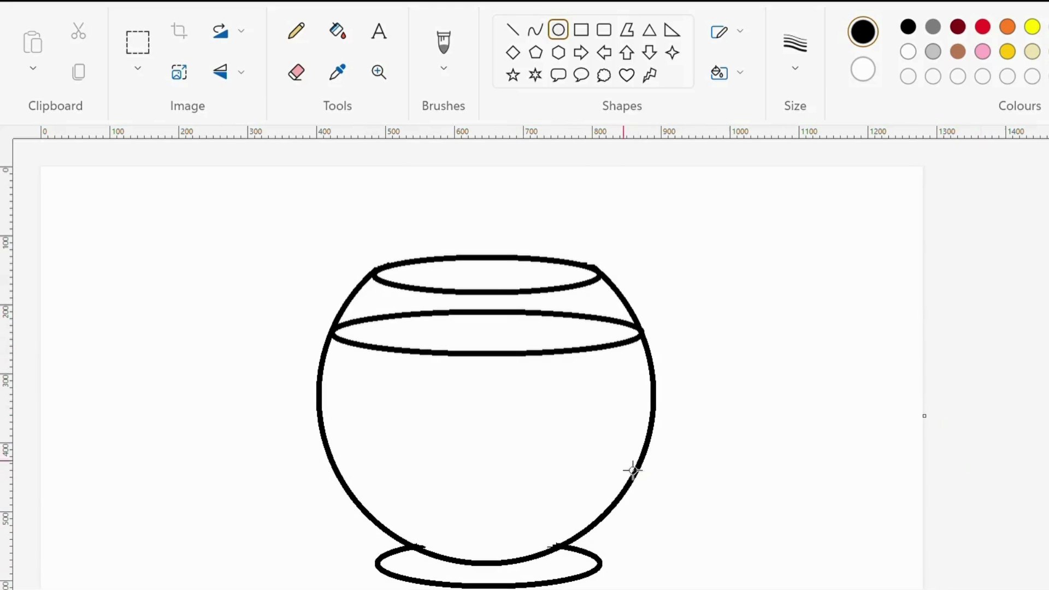
Draw four rounded pebble outlines with the Curve tool from the bowl's lower left edge to the middle of its floor
left_click(535, 29)
scroll(535, 214, "down", 2)
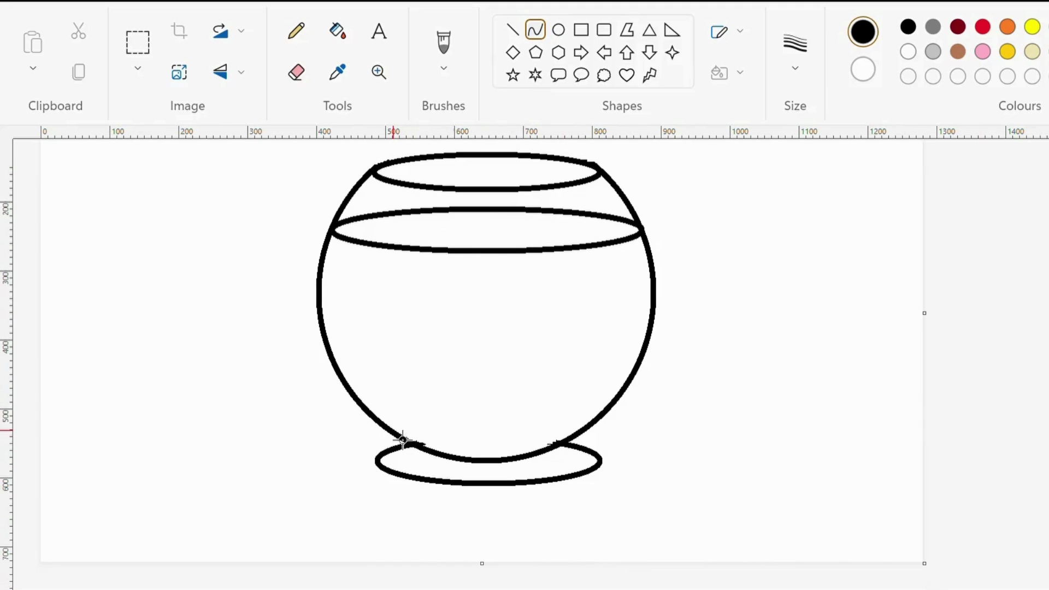
mouse_move(409, 445)
left_mouse_down()
mouse_move(431, 455)
mouse_move(416, 428)
mouse_move(432, 438)
mouse_move(383, 408)
left_mouse_up()
left_click_drag(423, 448, 490, 430)
left_click(445, 447)
left_click(950, 413)
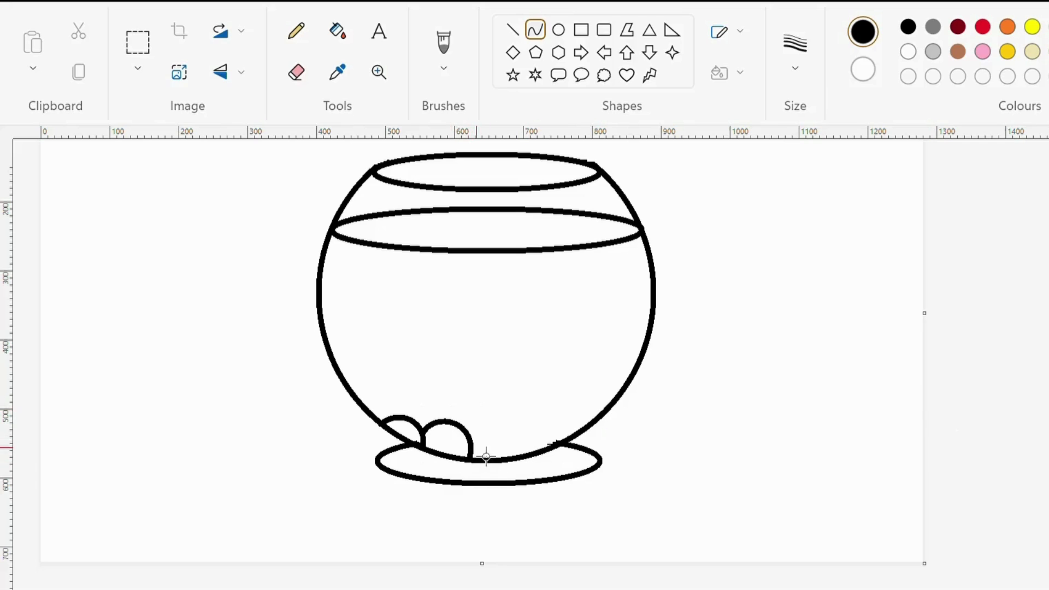
mouse_move(410, 428)
left_mouse_down()
mouse_move(445, 431)
mouse_move(421, 414)
mouse_move(435, 406)
mouse_move(520, 468)
mouse_move(489, 427)
mouse_move(544, 432)
left_mouse_up()
left_click(797, 427)
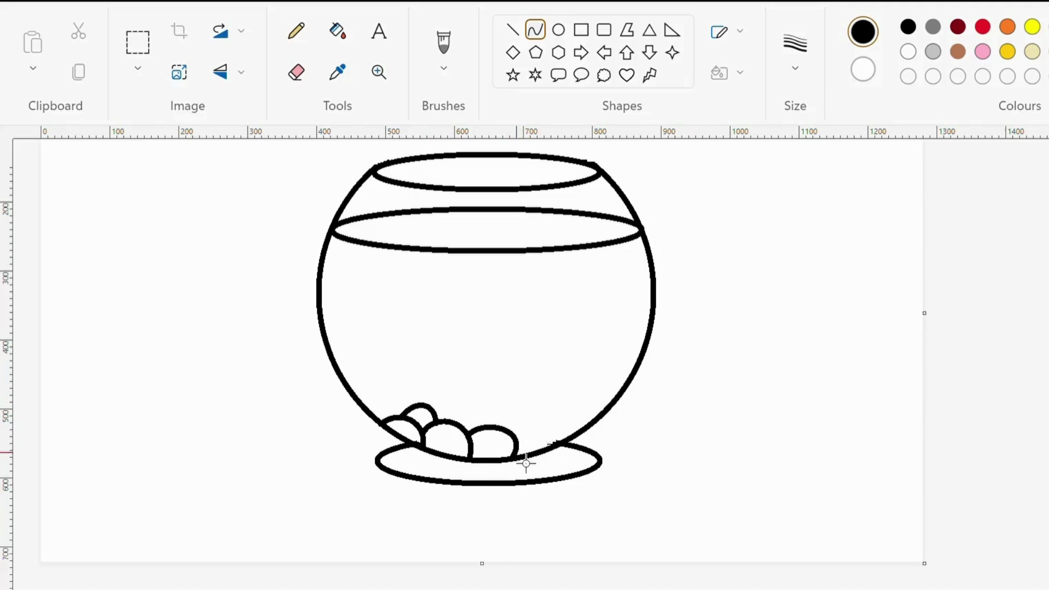
Complete the pebble layer with curved arches along the bowl's lower right edge and a back row behind the front pebbles
left_click_drag(524, 469, 570, 453)
mouse_move(548, 445)
left_mouse_down()
mouse_move(528, 427)
mouse_move(563, 437)
mouse_move(515, 437)
mouse_move(552, 442)
left_mouse_up()
left_click(927, 382)
mouse_move(514, 432)
left_mouse_down()
mouse_move(504, 429)
mouse_move(517, 419)
mouse_move(547, 422)
left_mouse_up()
mouse_move(460, 430)
left_mouse_down()
mouse_move(502, 433)
mouse_move(461, 419)
mouse_move(499, 411)
left_mouse_up()
mouse_move(562, 440)
left_mouse_down()
mouse_move(604, 432)
mouse_move(571, 417)
mouse_move(586, 411)
mouse_move(543, 425)
mouse_move(549, 408)
mouse_move(567, 408)
left_mouse_up()
left_click(929, 386)
mouse_move(437, 419)
left_mouse_down()
mouse_move(466, 424)
mouse_move(453, 403)
mouse_move(535, 423)
mouse_move(519, 407)
mouse_move(530, 402)
left_mouse_up()
left_click(941, 393)
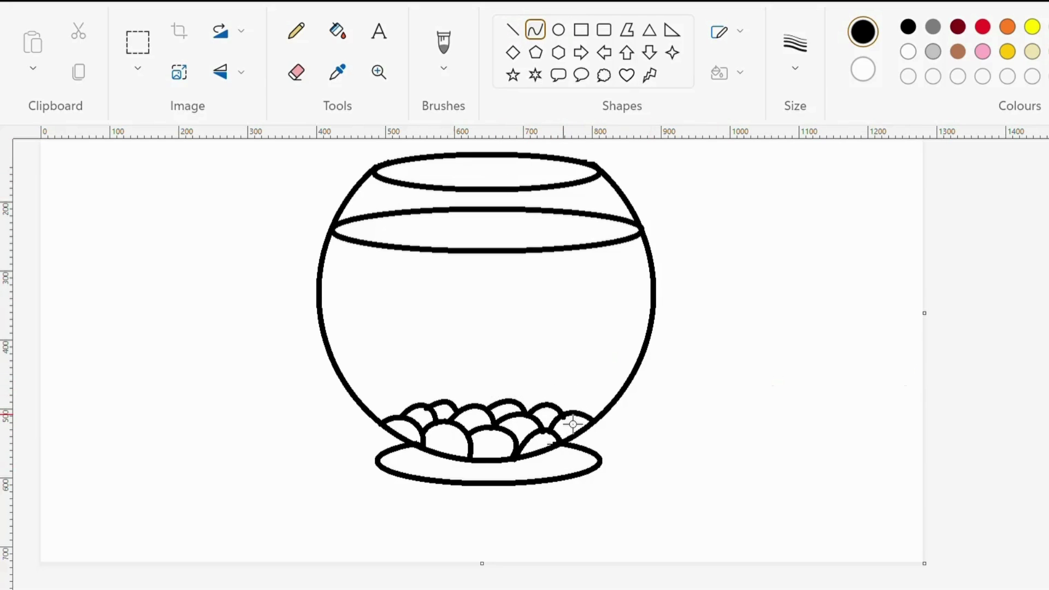
Draw two pointed curved leaves rising from the pebbles on the bowl's right side, one upright and one leaning right
mouse_move(566, 413)
left_mouse_down()
mouse_move(608, 356)
mouse_move(605, 336)
left_mouse_up()
mouse_move(592, 372)
left_mouse_down()
mouse_move(604, 389)
mouse_move(600, 410)
mouse_move(604, 370)
mouse_move(592, 370)
mouse_move(585, 393)
mouse_move(597, 351)
mouse_move(568, 407)
mouse_move(555, 404)
mouse_move(601, 339)
mouse_move(550, 394)
left_mouse_up()
left_click(1009, 388)
mouse_move(540, 312)
left_mouse_down()
mouse_move(562, 352)
mouse_move(560, 377)
mouse_move(549, 334)
mouse_move(571, 373)
mouse_move(567, 335)
mouse_move(574, 358)
left_mouse_up()
key("ctrl+z")
mouse_move(540, 313)
left_mouse_down()
mouse_move(560, 375)
mouse_move(565, 350)
left_mouse_up()
left_click(1008, 353)
left_click_drag(539, 312, 550, 402)
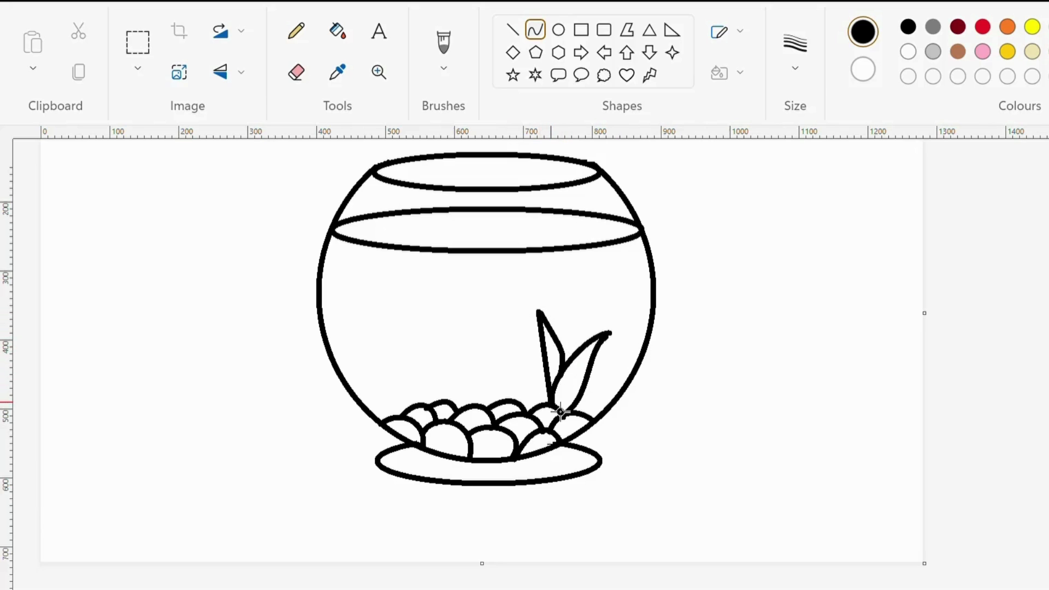
left_click_drag(535, 356, 533, 380)
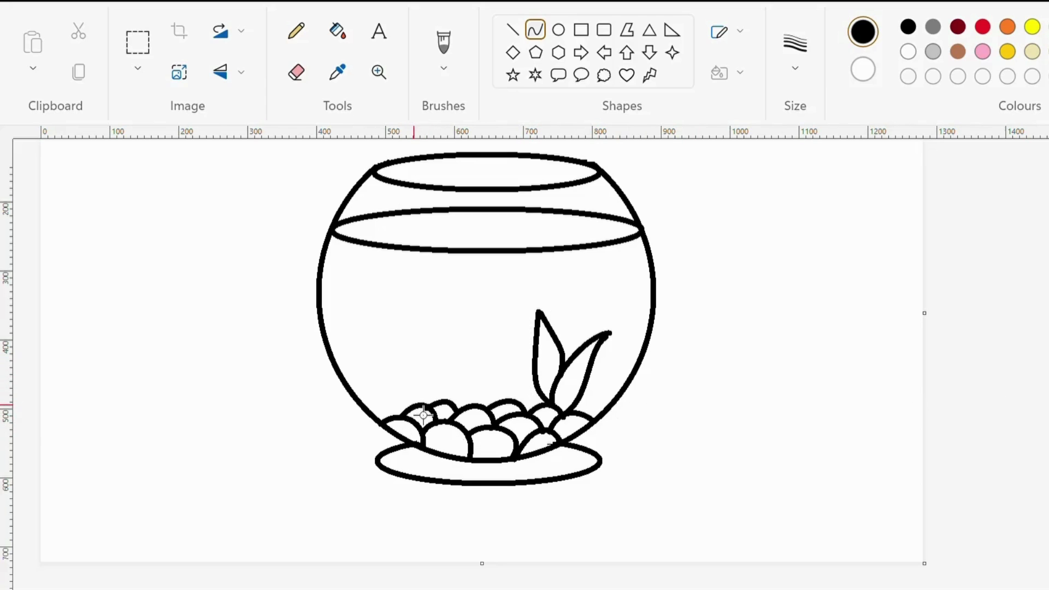
Draw a tall pointed leaf and a shorter leaf beside it, rising from the pebbles on the bowl's left side
left_click_drag(429, 409, 426, 299)
left_click_drag(426, 346, 404, 395)
left_click(909, 278)
left_click_drag(425, 296, 452, 413)
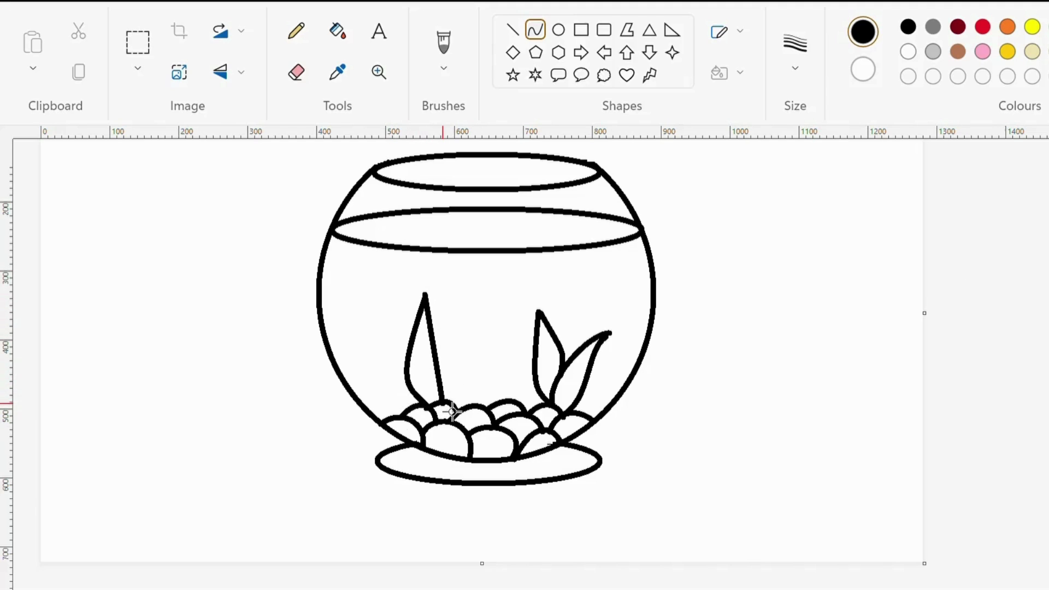
left_click_drag(436, 326, 469, 407)
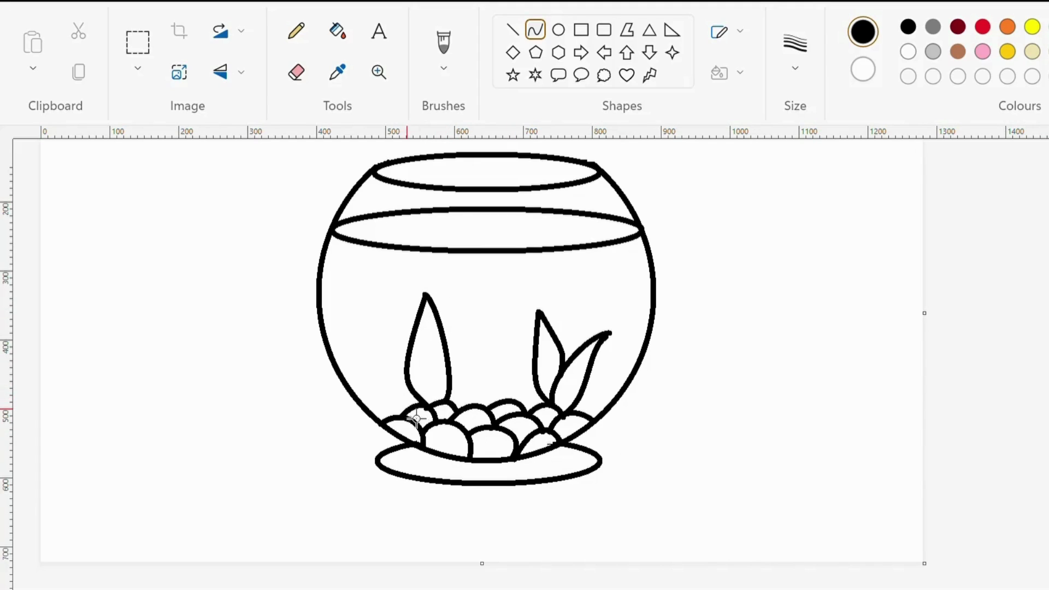
left_click_drag(464, 407, 469, 340)
left_click_drag(463, 383, 479, 396)
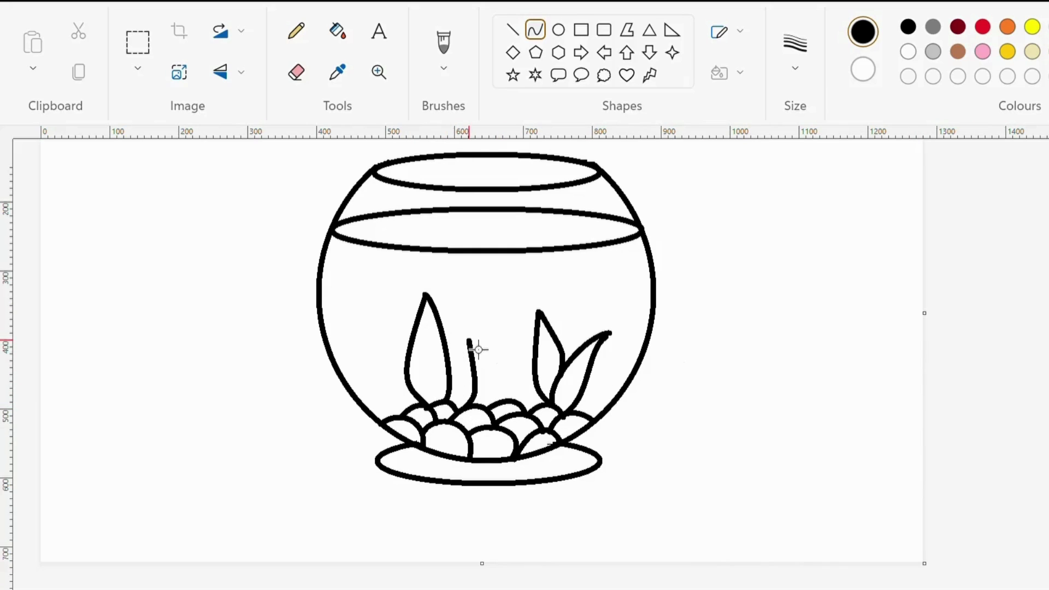
left_click_drag(456, 389, 470, 348)
left_click(1021, 392)
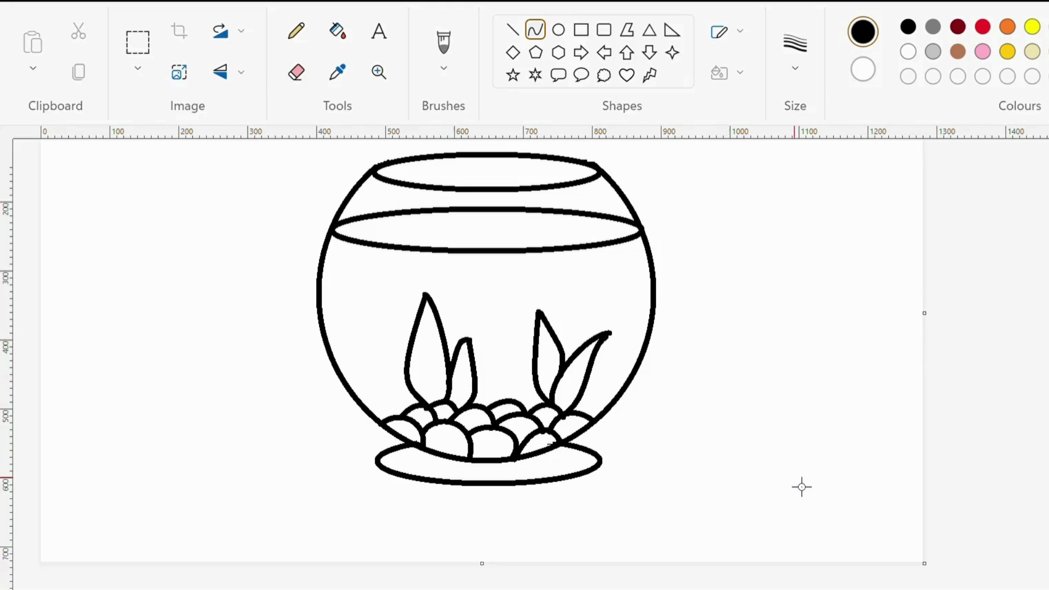
Fill the rim opening, the glass above the water and the base with light grey, and both water areas with light turquoise
scroll(940, 370, "up", 2)
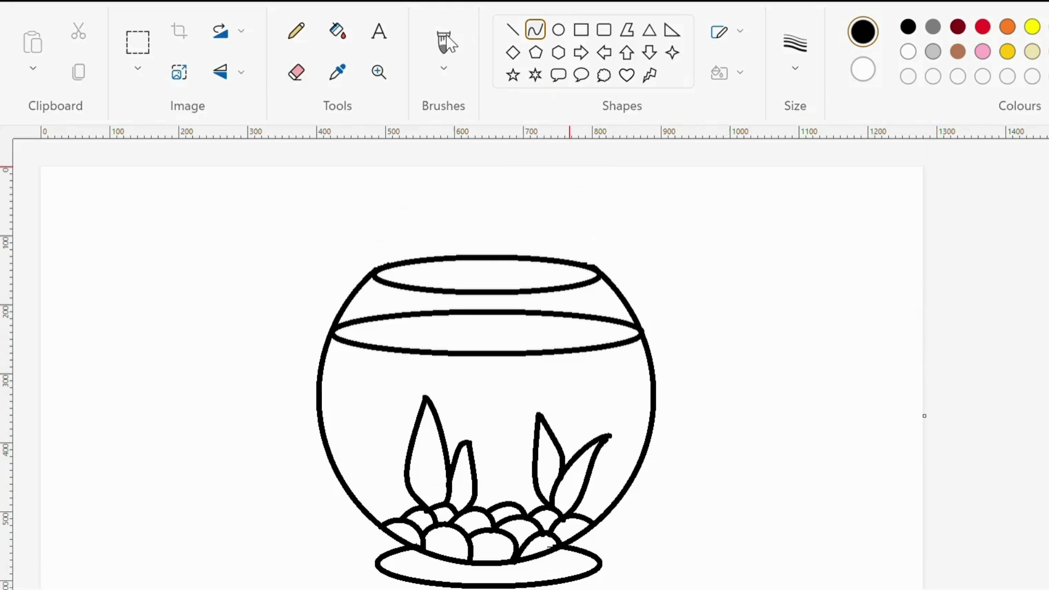
left_click(338, 30)
left_click(933, 52)
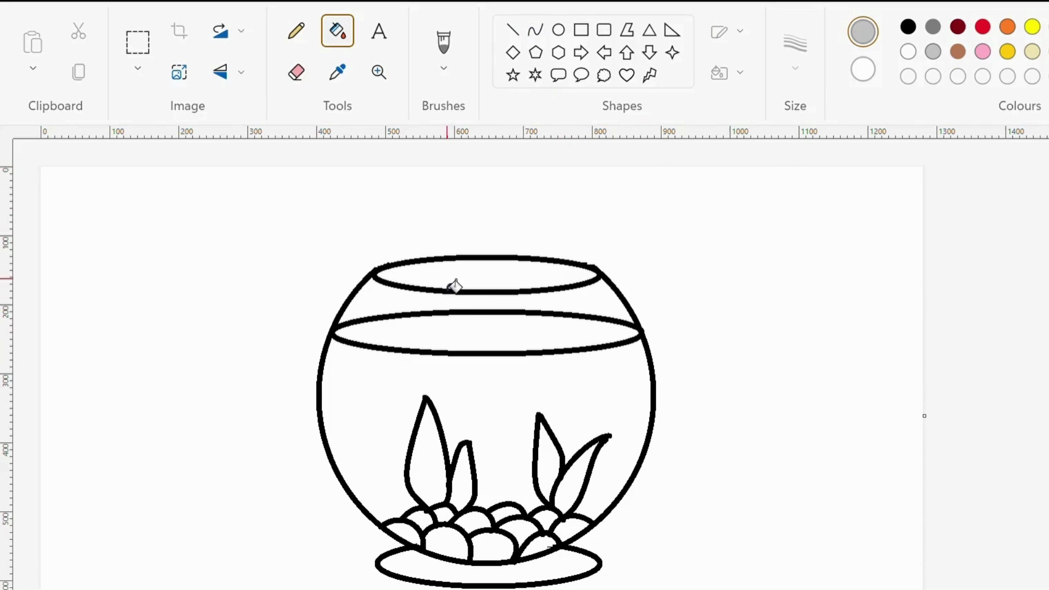
left_click(454, 285)
left_click(370, 306)
left_click(563, 576)
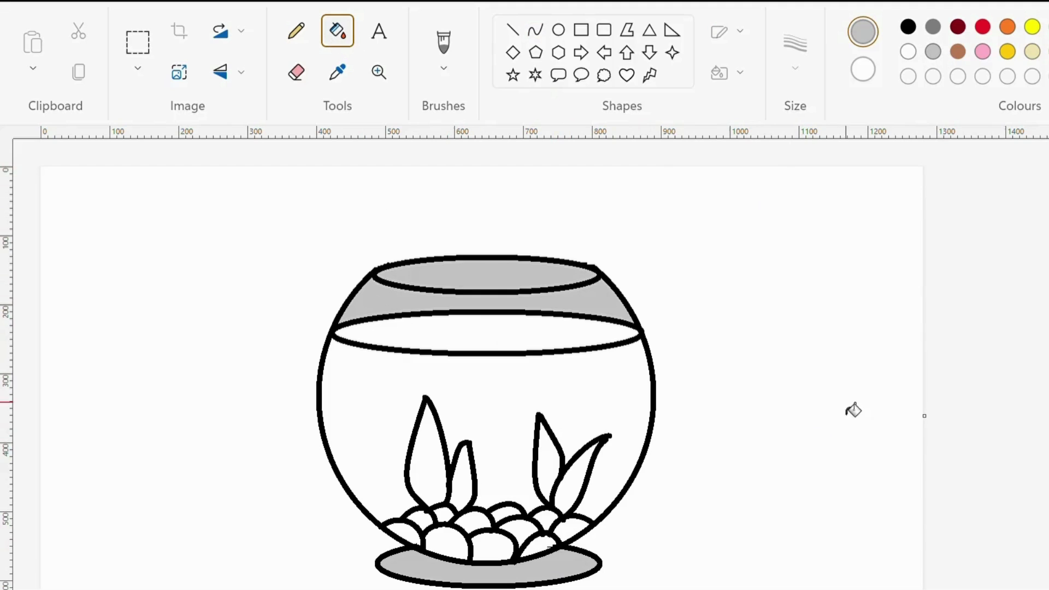
left_click(498, 345)
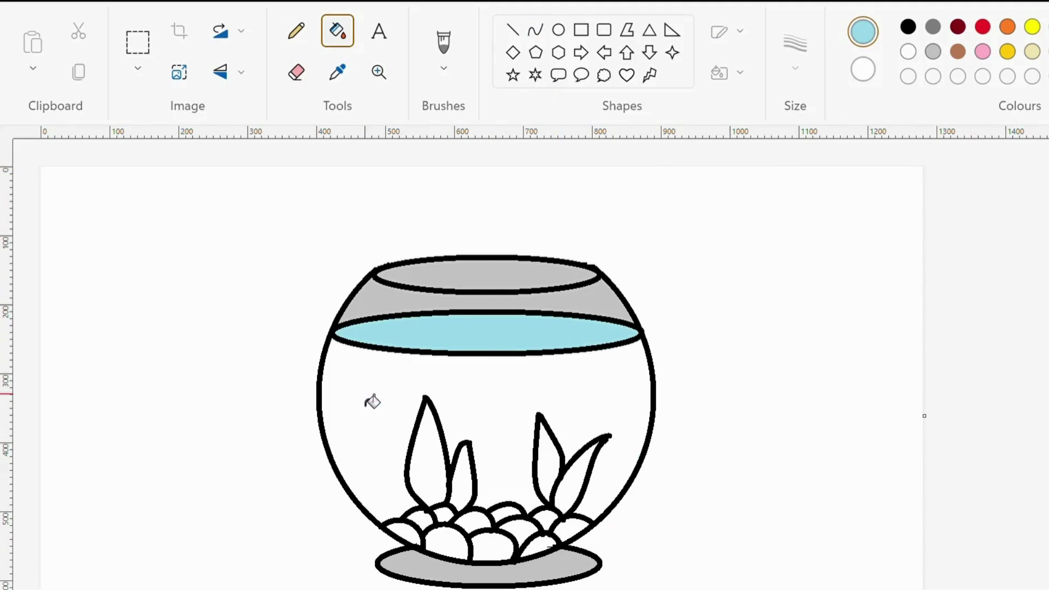
left_click(374, 401)
Fill the inner leaf of each plant with lime and the outer leaf of each plant with green
left_click(1048, 51)
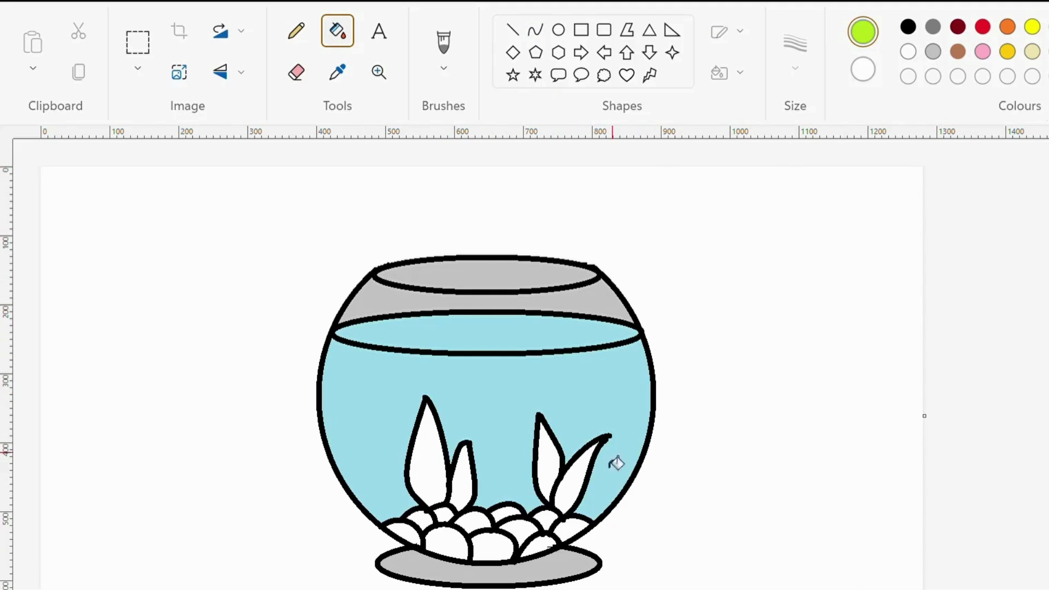
left_click(547, 465)
left_click(465, 489)
left_click(1048, 28)
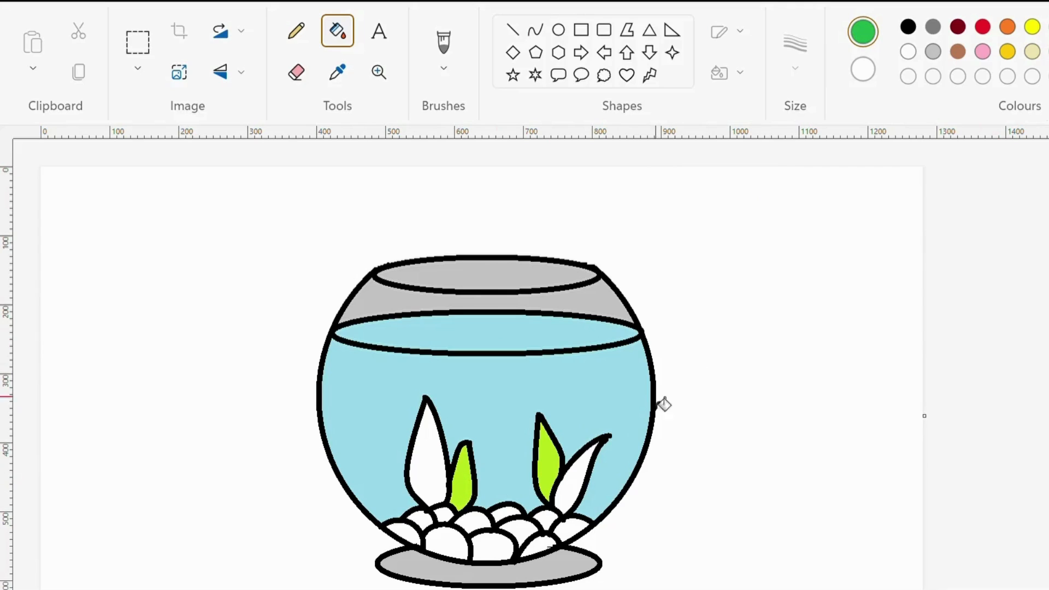
left_click(576, 483)
left_click(425, 475)
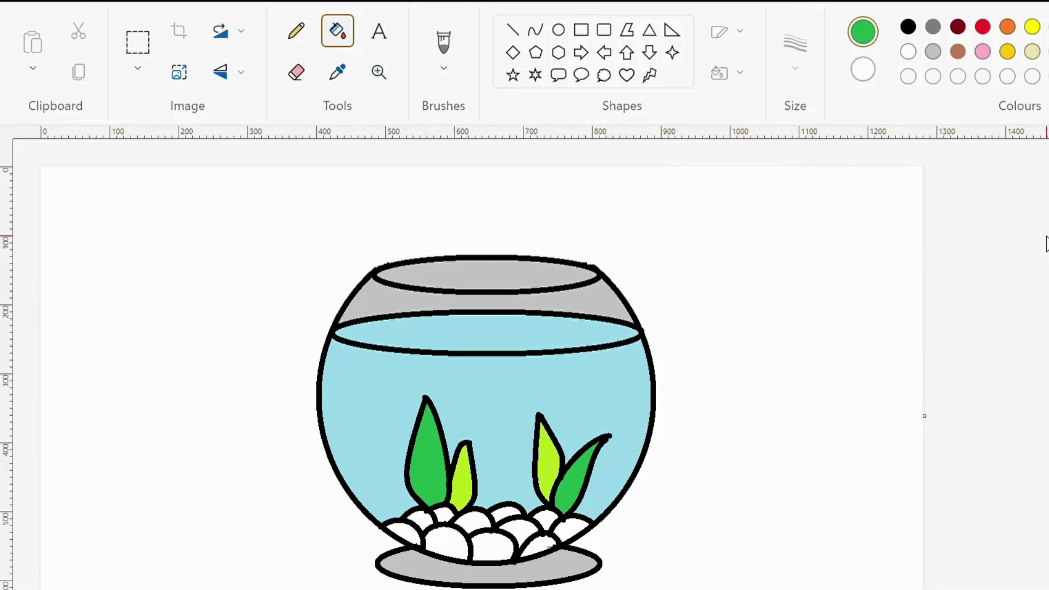
Fill three pebbles with purple, including the front middle one, and three pebbles with blue-grey, including the far left one
left_click(1048, 28)
left_click(495, 548)
left_click(421, 519)
left_click(545, 521)
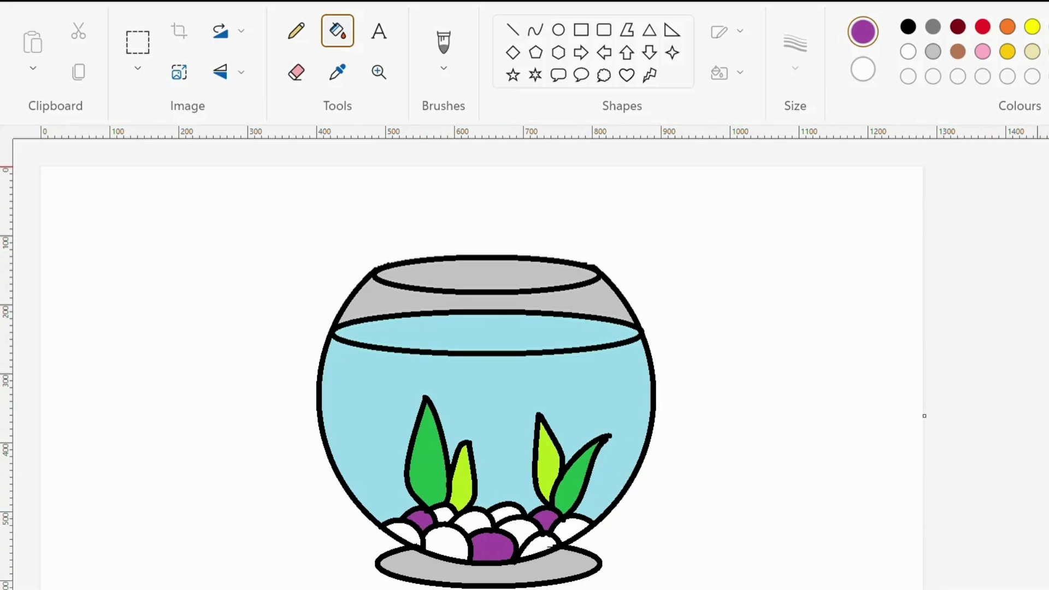
left_click(411, 534)
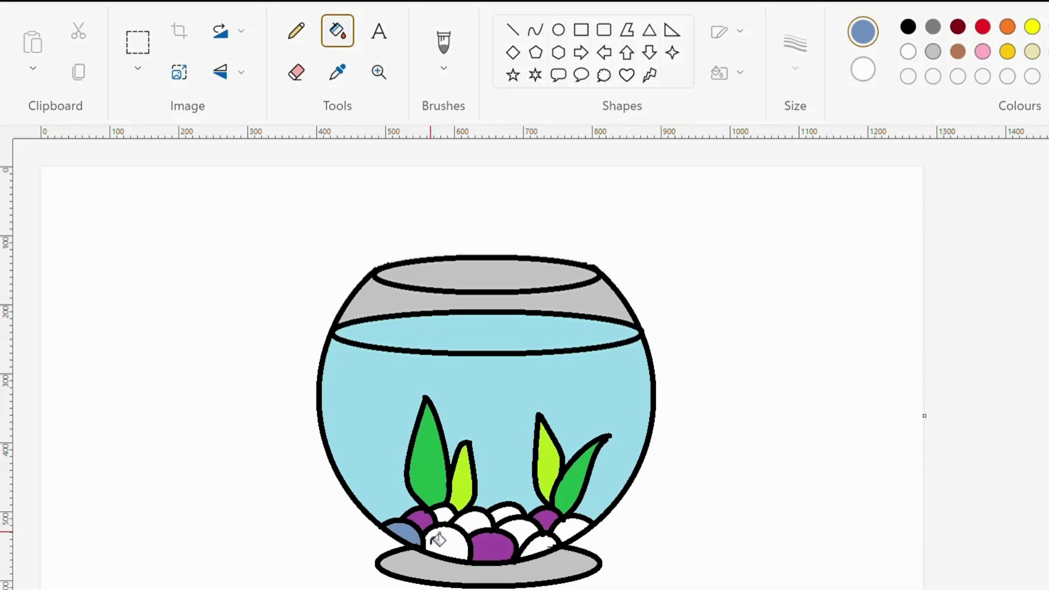
left_click(525, 538)
left_click(476, 522)
Fill the two white pebbles in the back row and the large front left pebble with pink
left_click(982, 52)
left_click(508, 517)
left_click(444, 516)
left_click(463, 555)
Fill the far right pebble and the large front left pebble with dark grey, and the front right pebble with pink
left_click(933, 27)
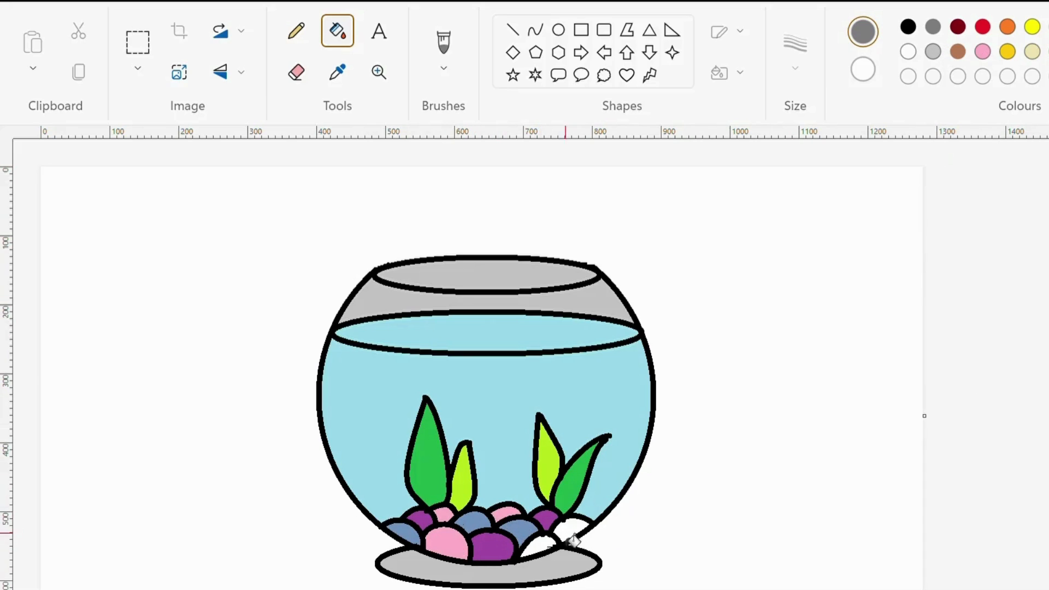
left_click(571, 528)
left_click(540, 547)
left_click(449, 553)
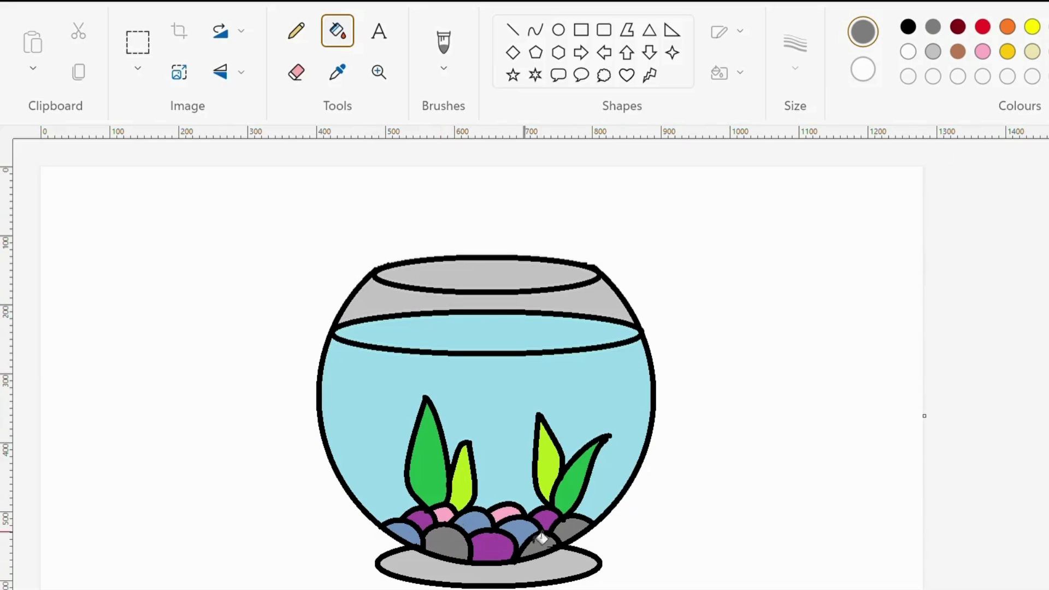
left_click(982, 51)
left_click(538, 543)
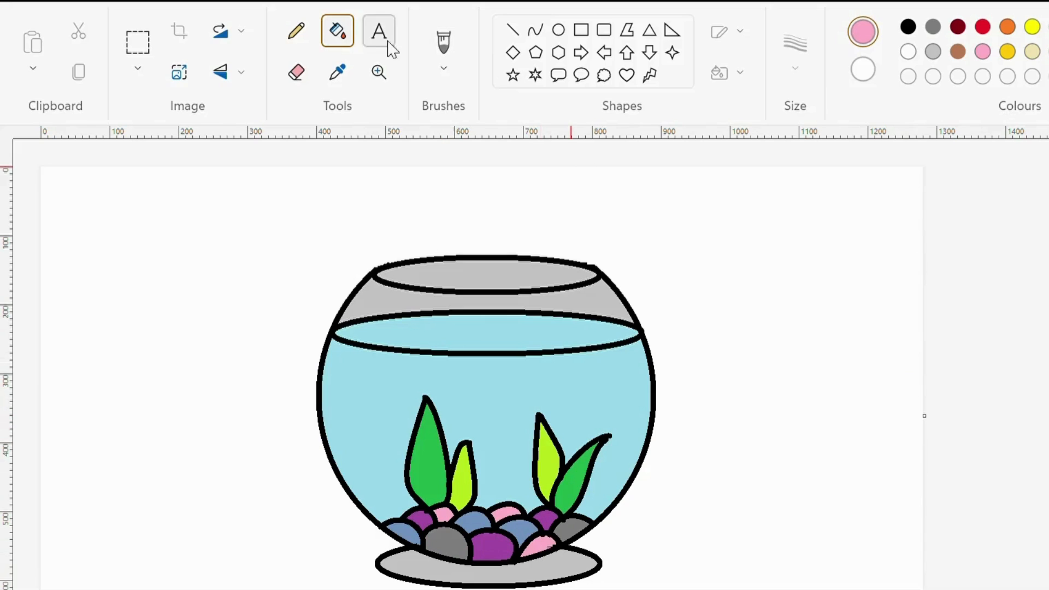
Switch to the brush for freehand painting on the fish bowl
left_click(443, 44)
scroll(918, 237, "down", 2)
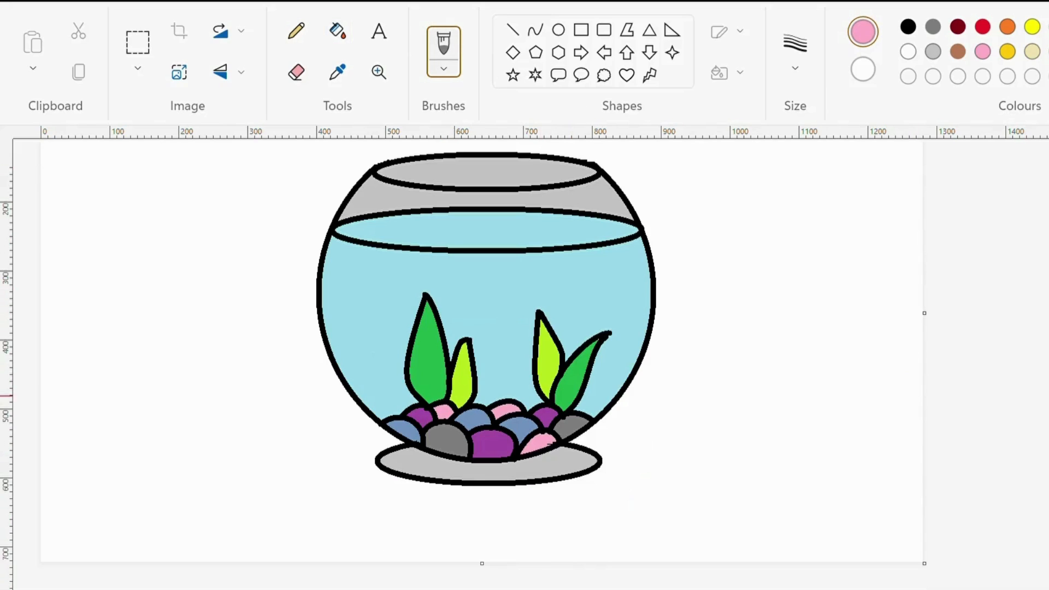
scroll(481, 328, "up", 1)
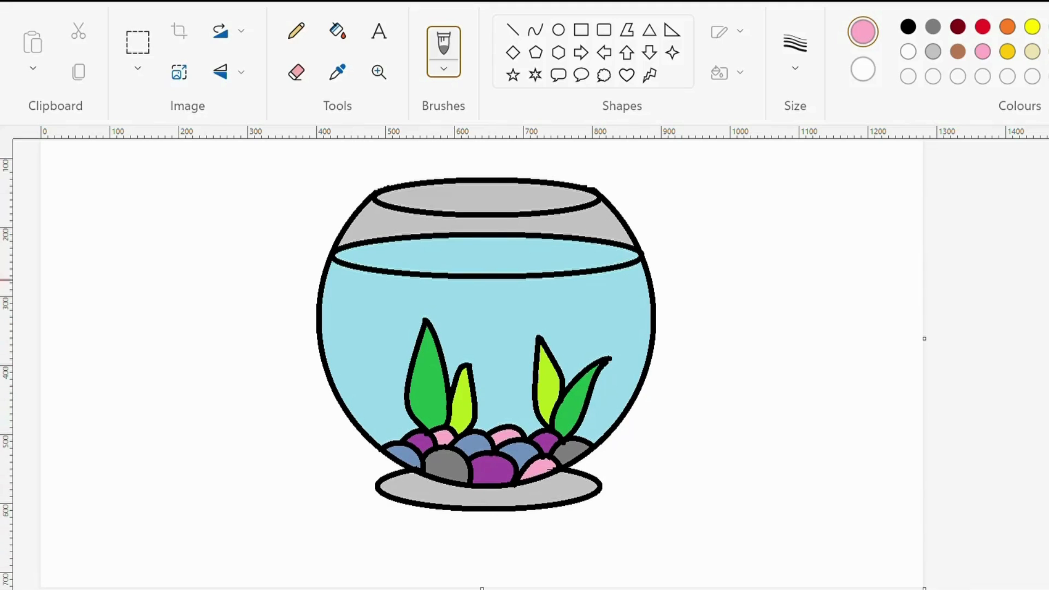
scroll(481, 360, "up", 1)
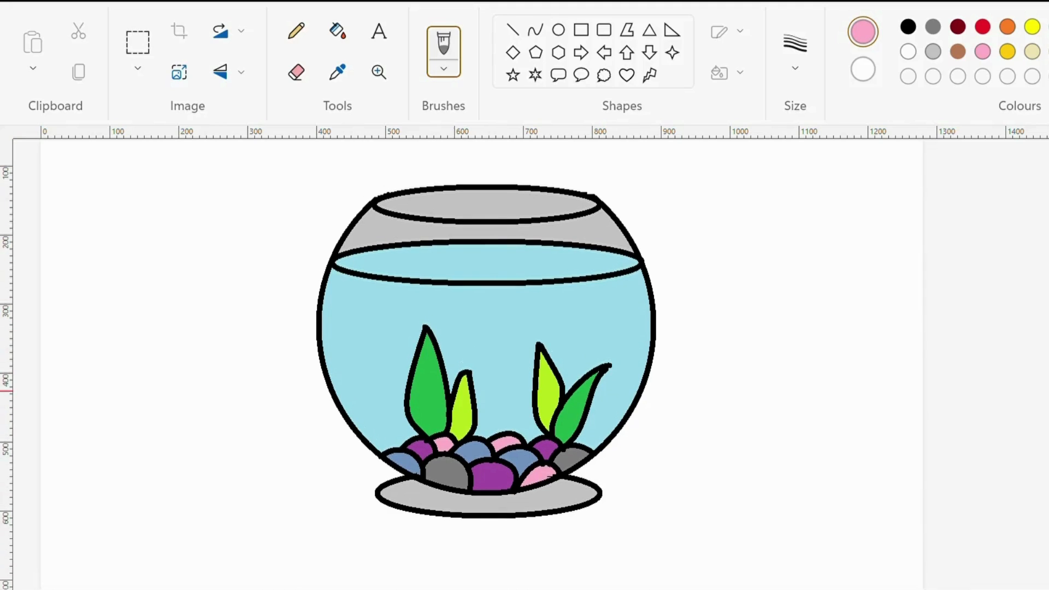